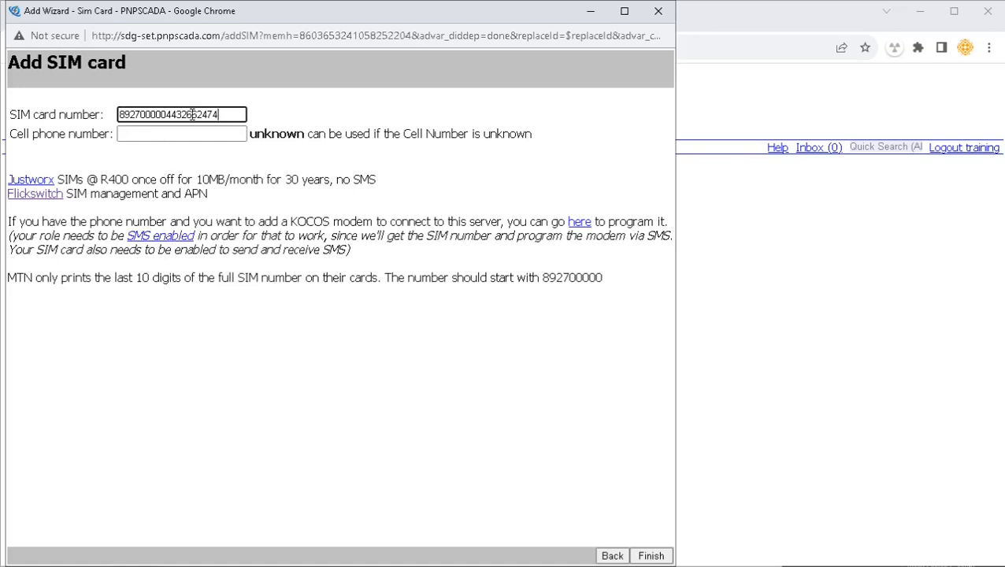
Enter the SIM's cell phone number, finish adding the SIM card and close the wizard.
left_click(196, 134)
key("ctrl+v")
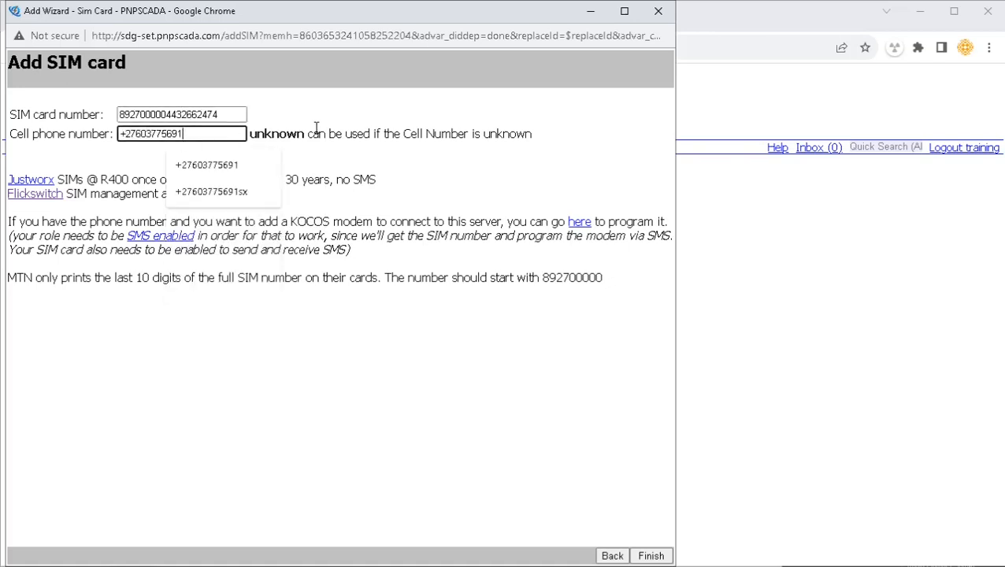
left_click(318, 135)
left_click(651, 557)
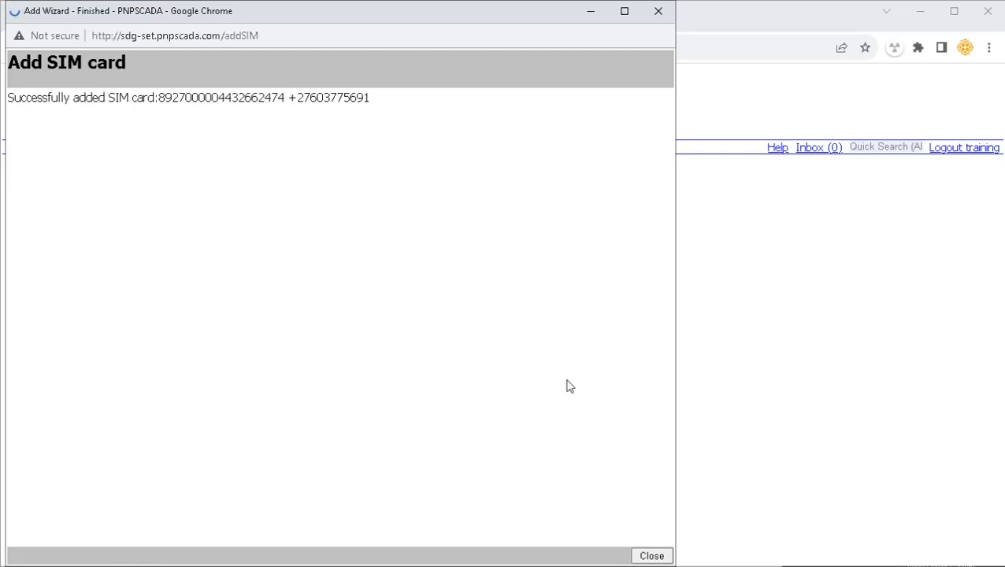
left_click(653, 556)
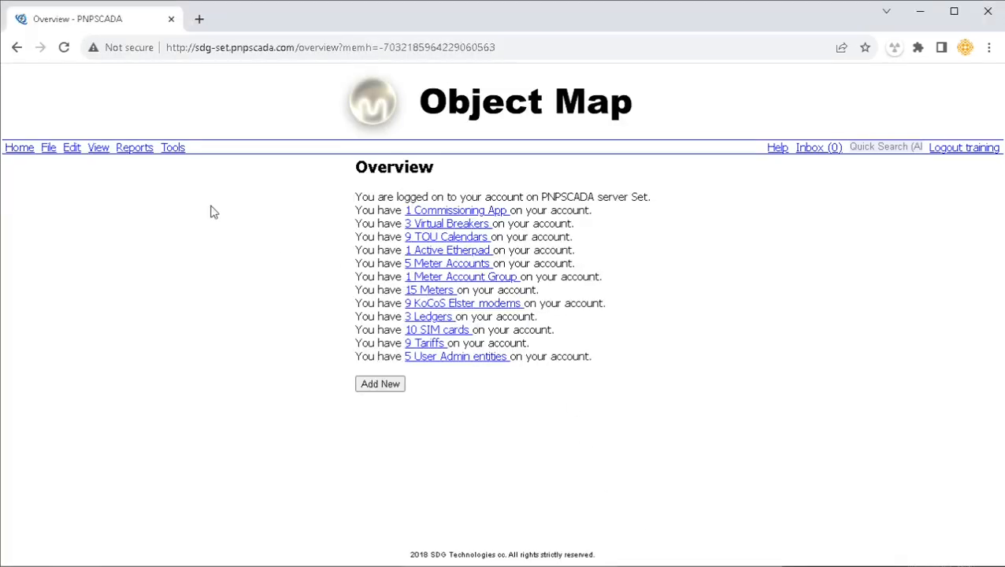
Start adding a new modem entity of the type IP-Telemetry GPRS modem.
left_click(46, 148)
left_click(58, 162)
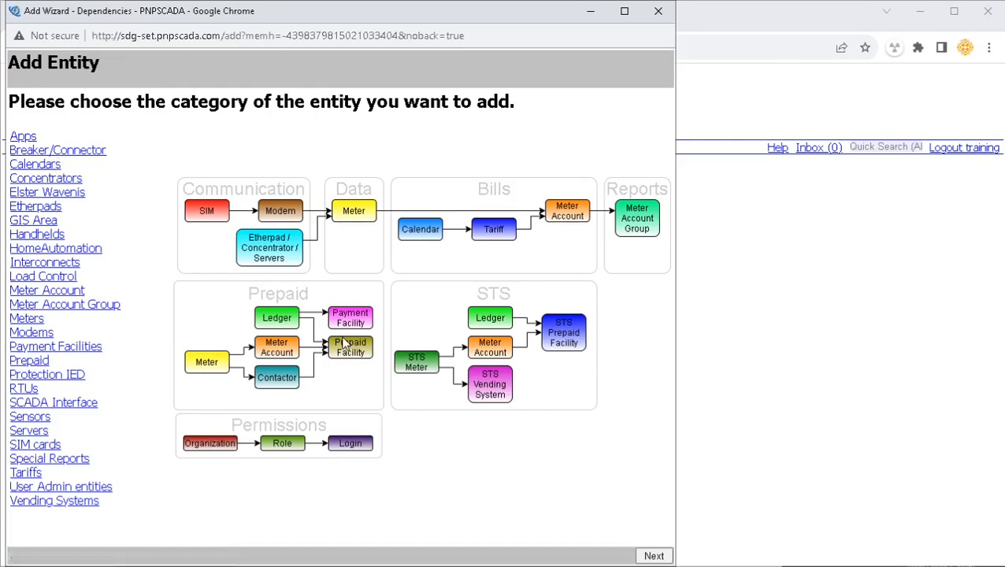
left_click(285, 213)
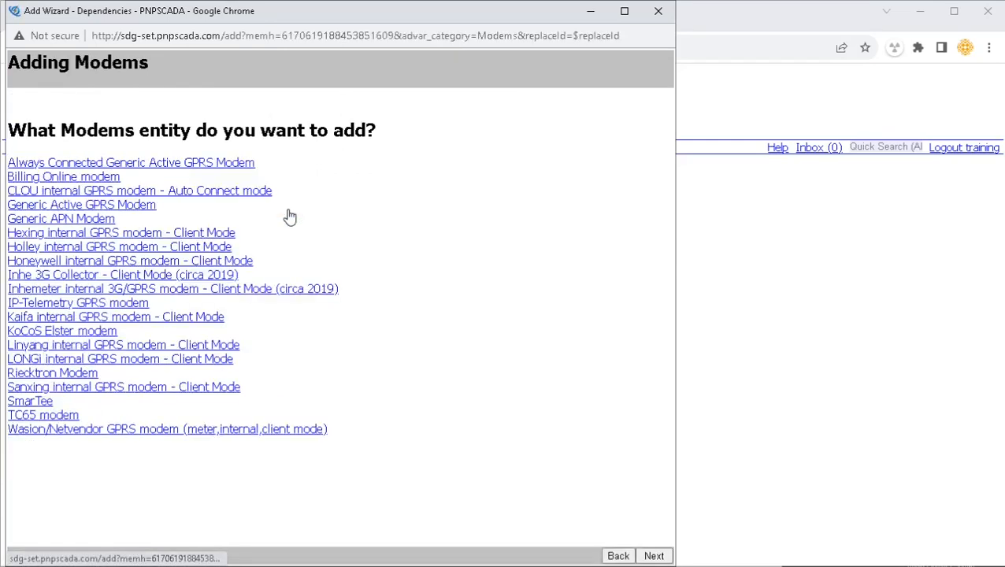
left_click_drag(309, 180, 350, 397)
left_click(423, 363)
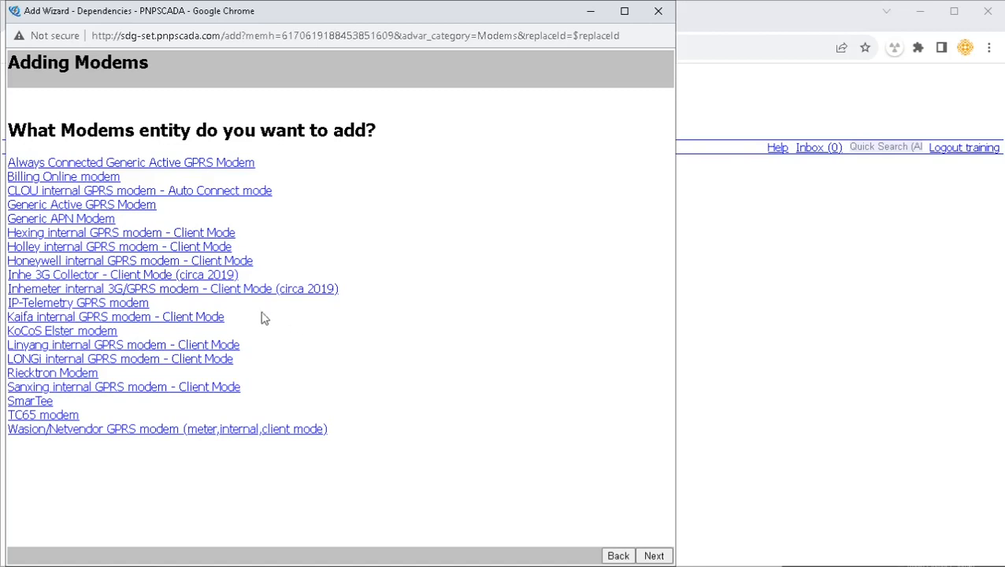
left_click_drag(179, 305, 8, 304)
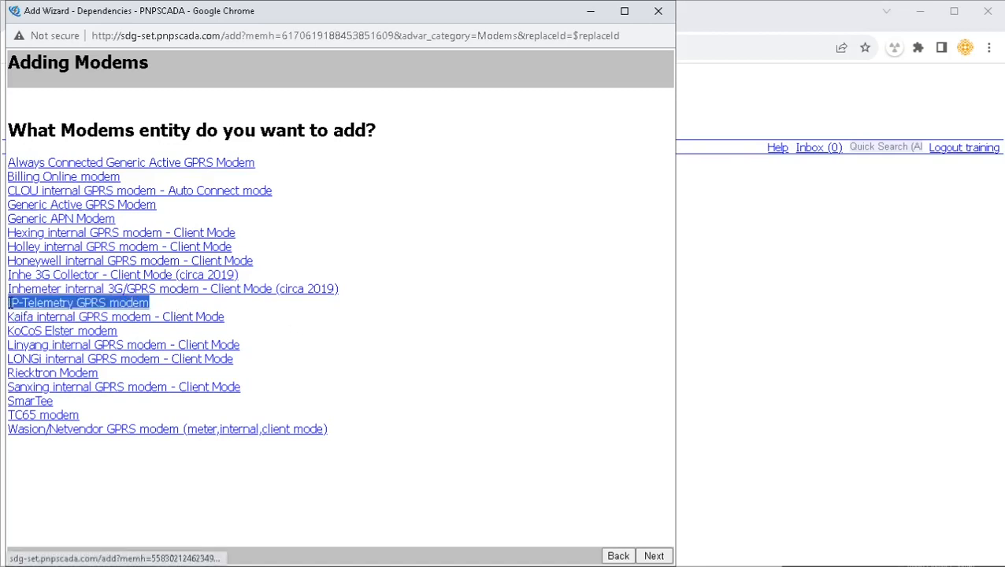
left_click(36, 304)
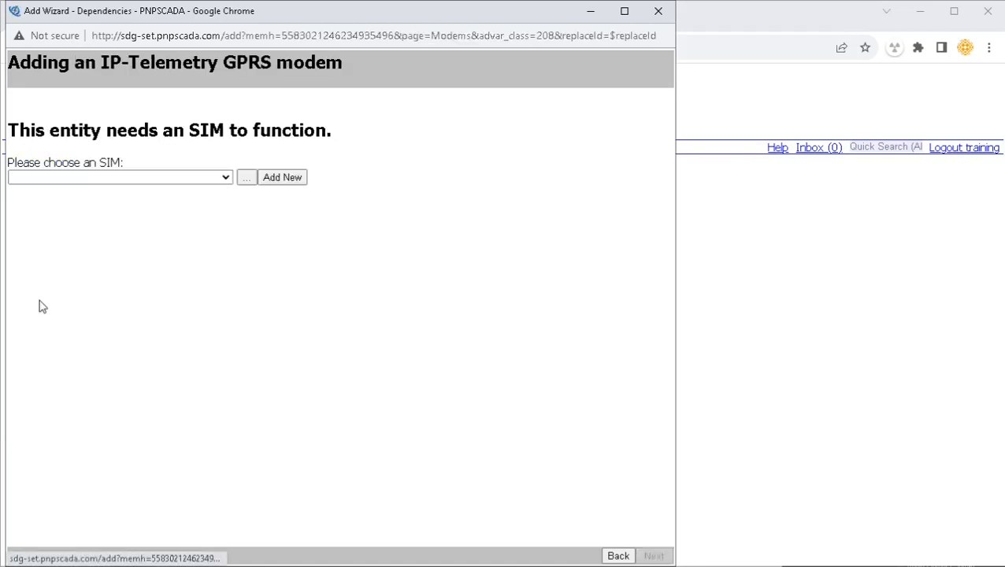
Search for the newly added SIM by its SIM card number and assign it to the IP-Telemetry modem.
left_click(172, 178)
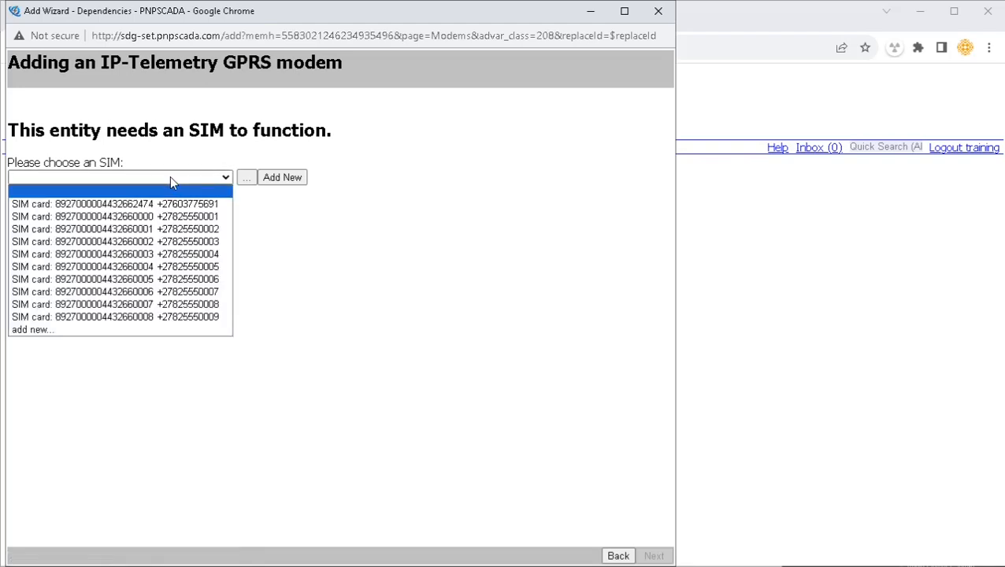
left_click(245, 179)
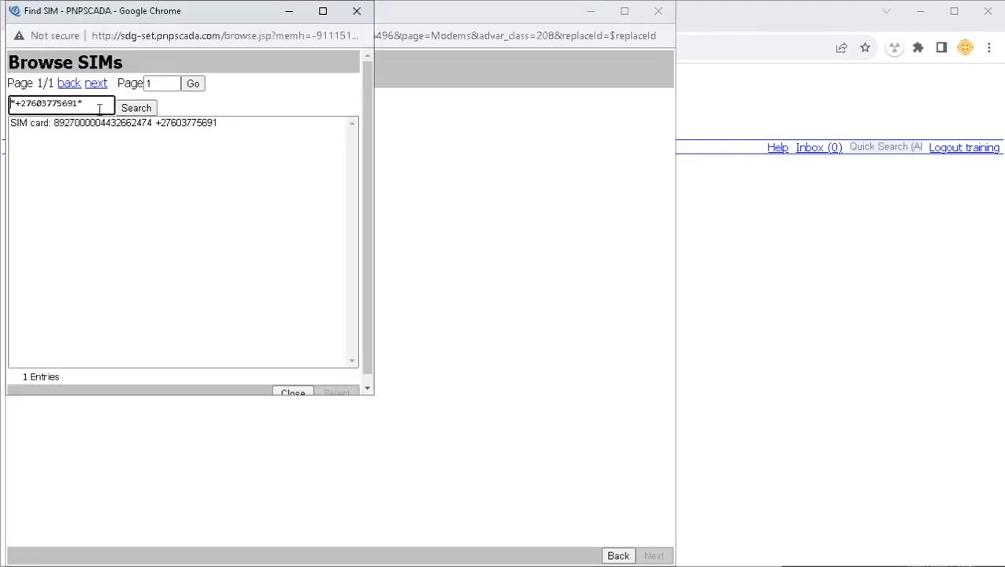
left_click_drag(94, 102, 3, 101)
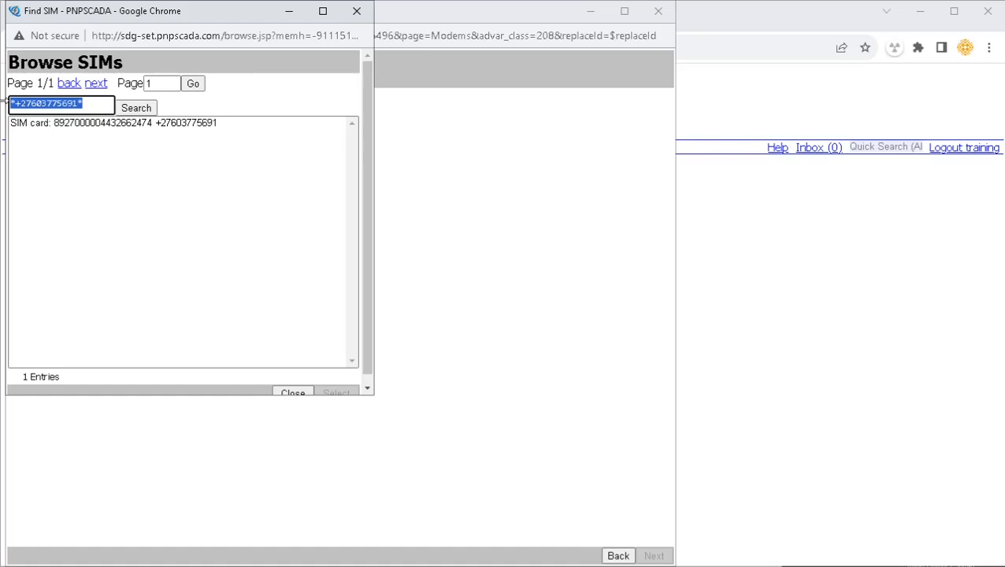
key("ctrl+v")
left_click(133, 109)
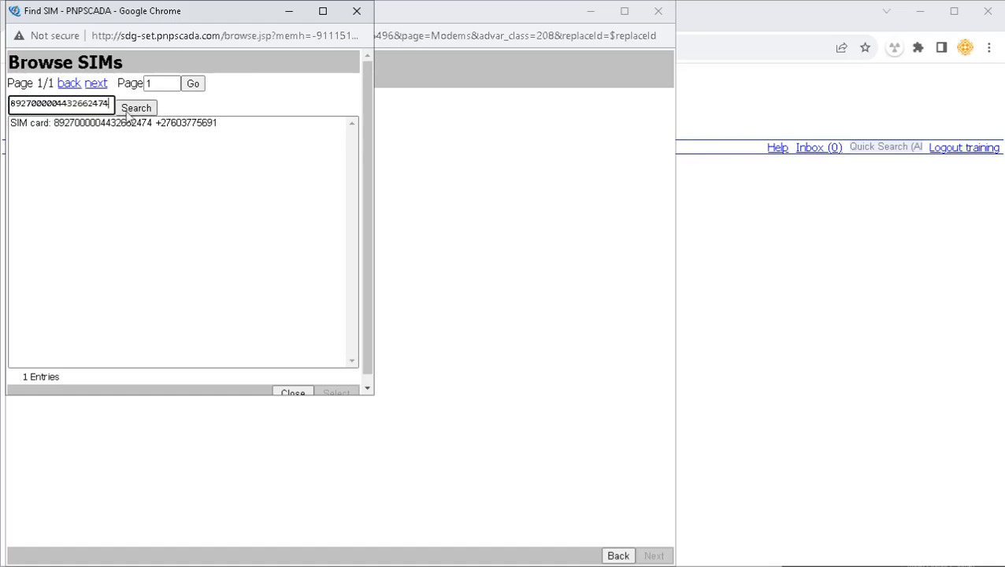
double_click(133, 108)
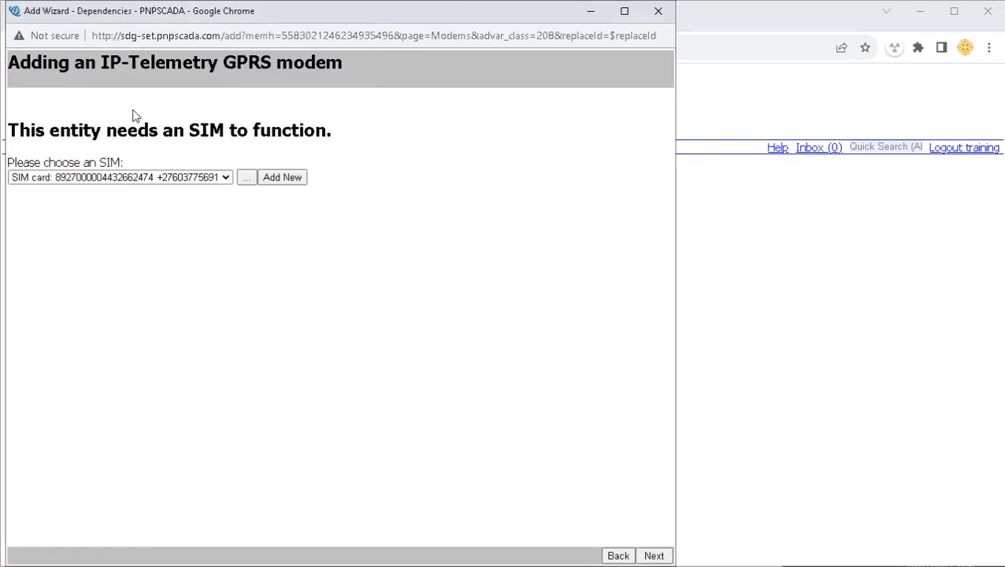
left_click(654, 556)
left_click(166, 212)
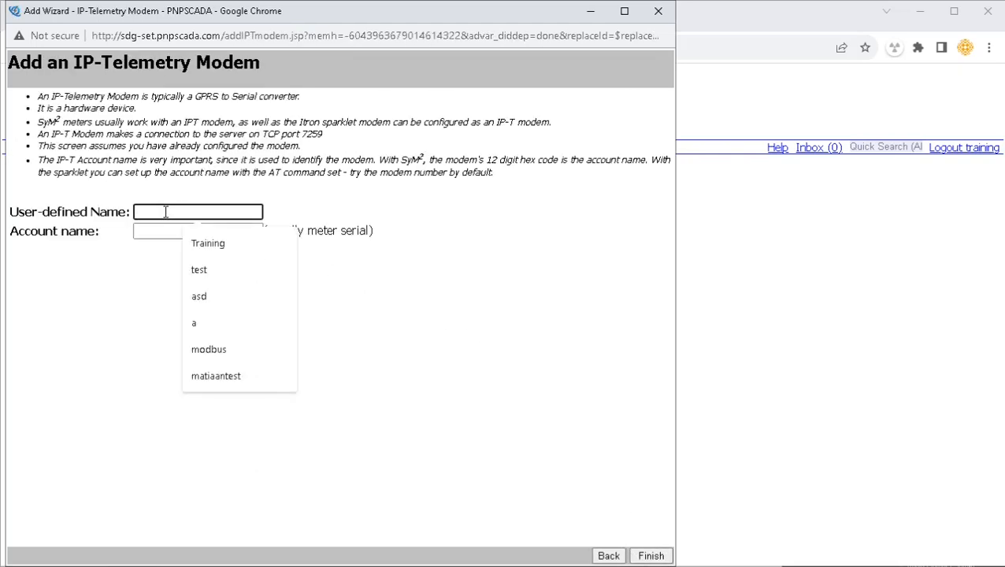
type("Training")
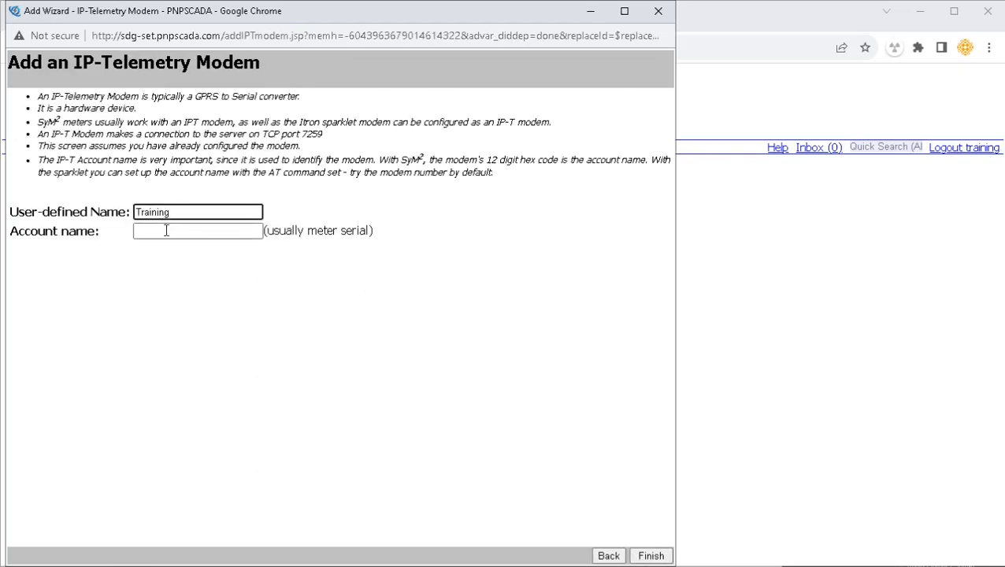
left_click(167, 231)
type("95228088")
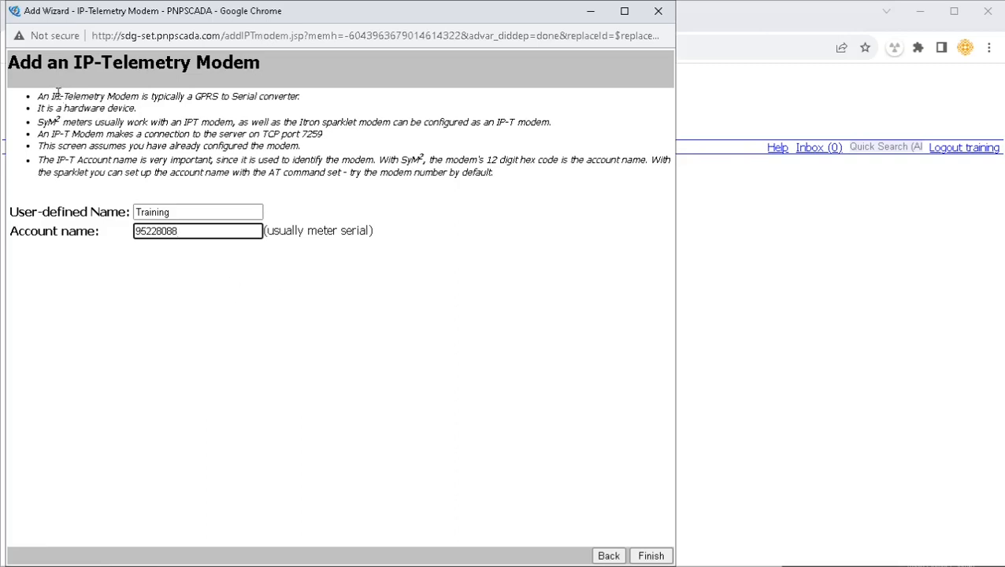
left_click_drag(55, 92, 262, 193)
double_click(312, 134)
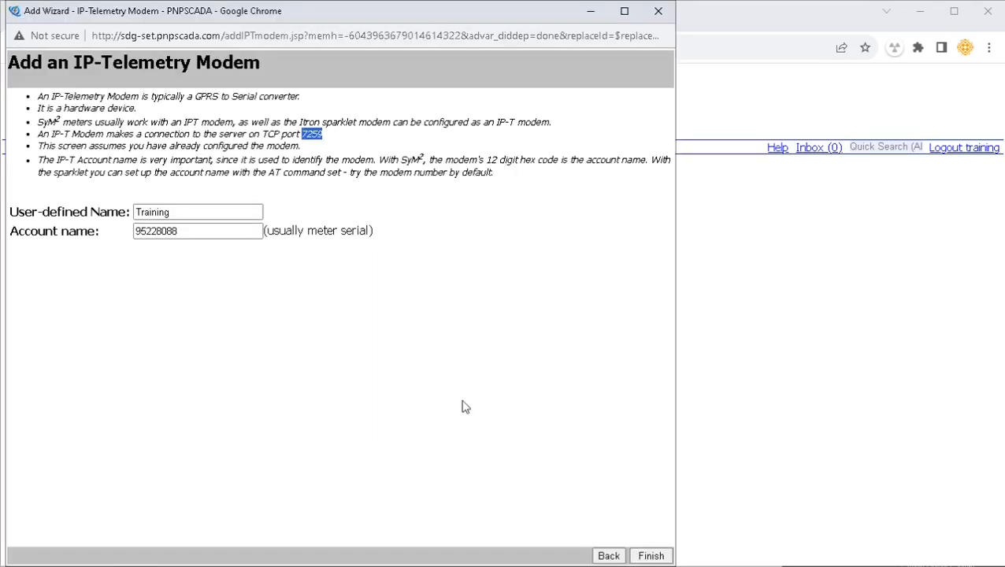
left_click(654, 555)
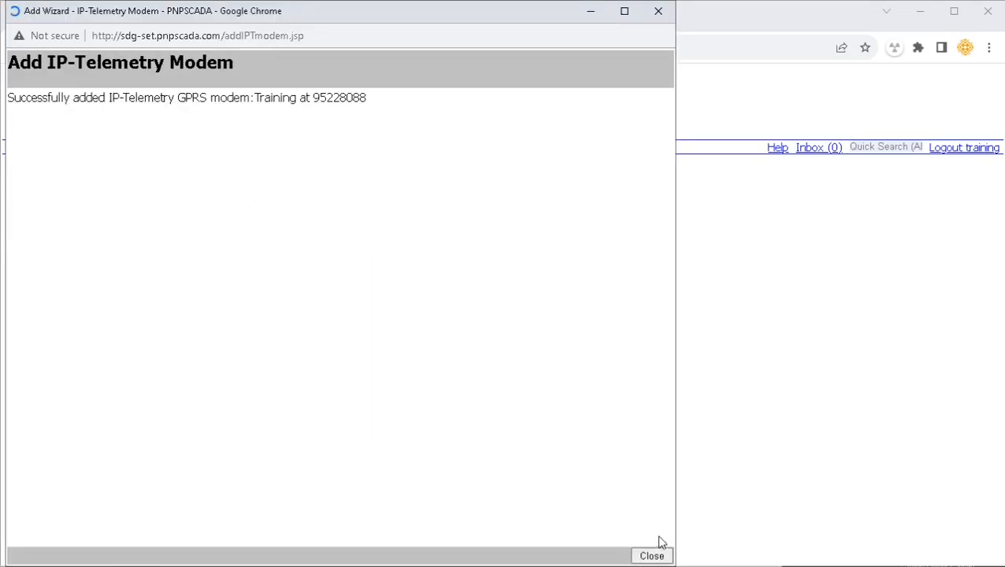
left_click(651, 555)
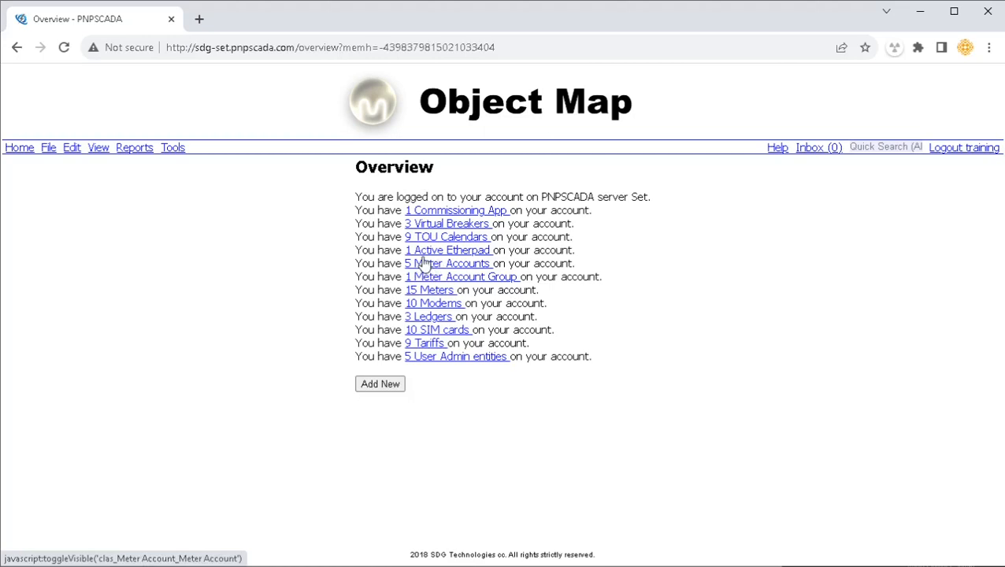
Select the IP-Telemetry GPRS modem named Training in the account's modem overview.
left_click(429, 305)
left_click(463, 317)
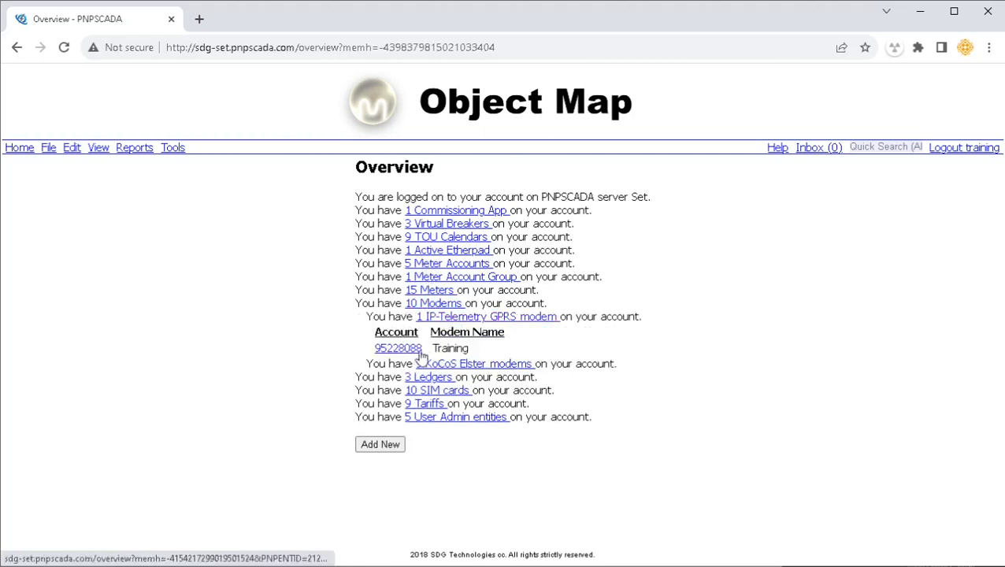
left_click(408, 349)
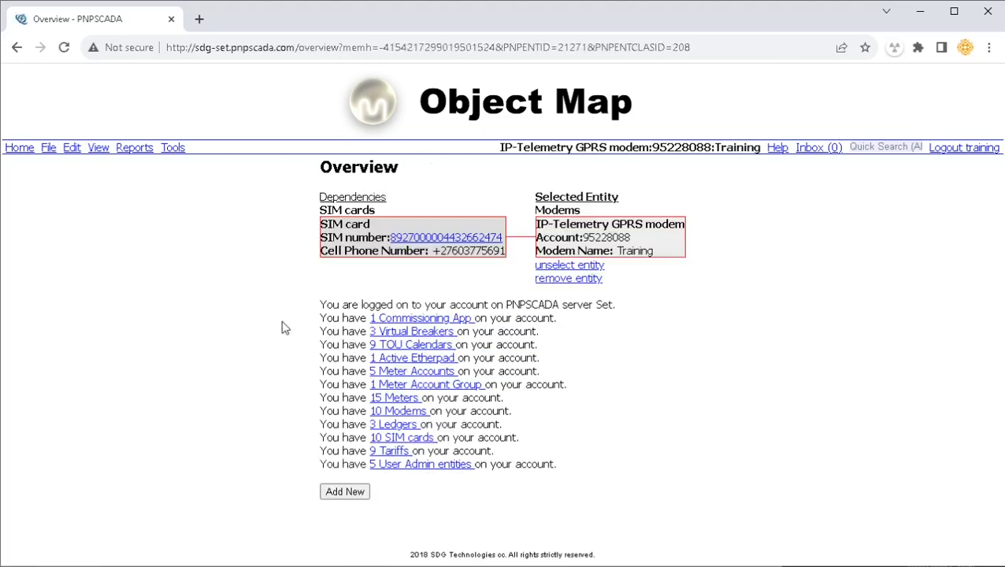
Start adding a new meter entity of the type Landis & Gyr (DLMS).
left_click(45, 150)
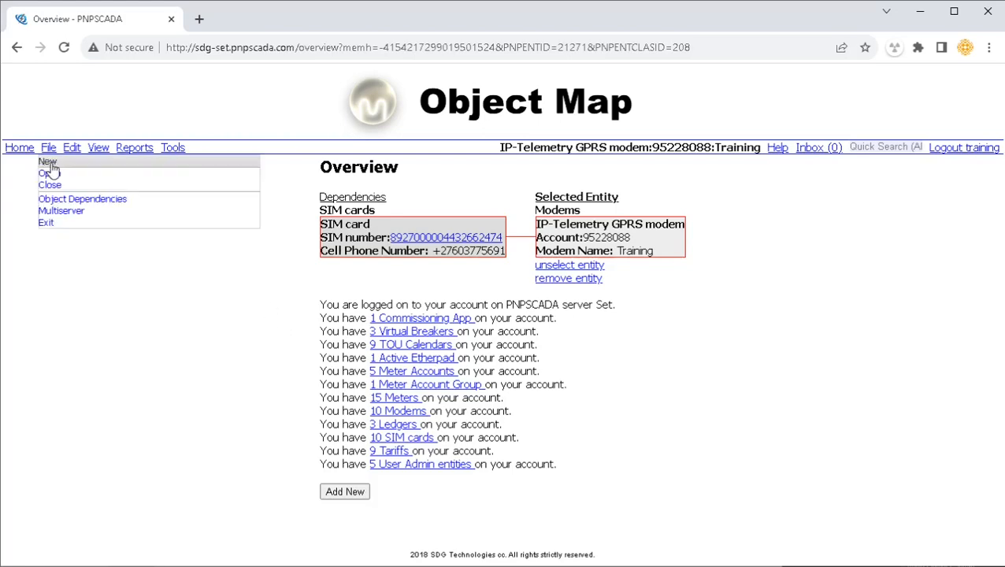
left_click(46, 168)
left_click(364, 214)
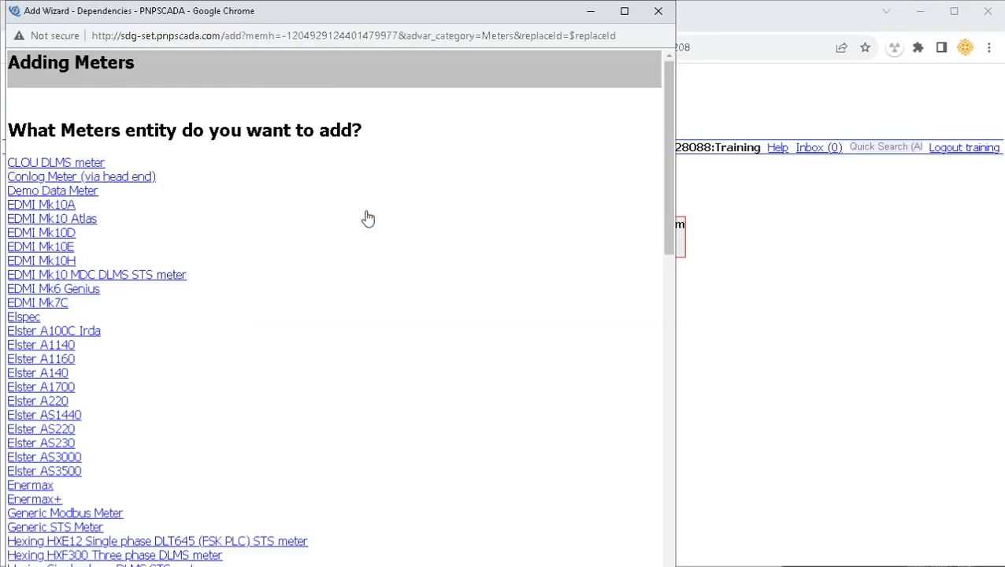
scroll(330, 377, "down", 3)
scroll(329, 377, "down", 10)
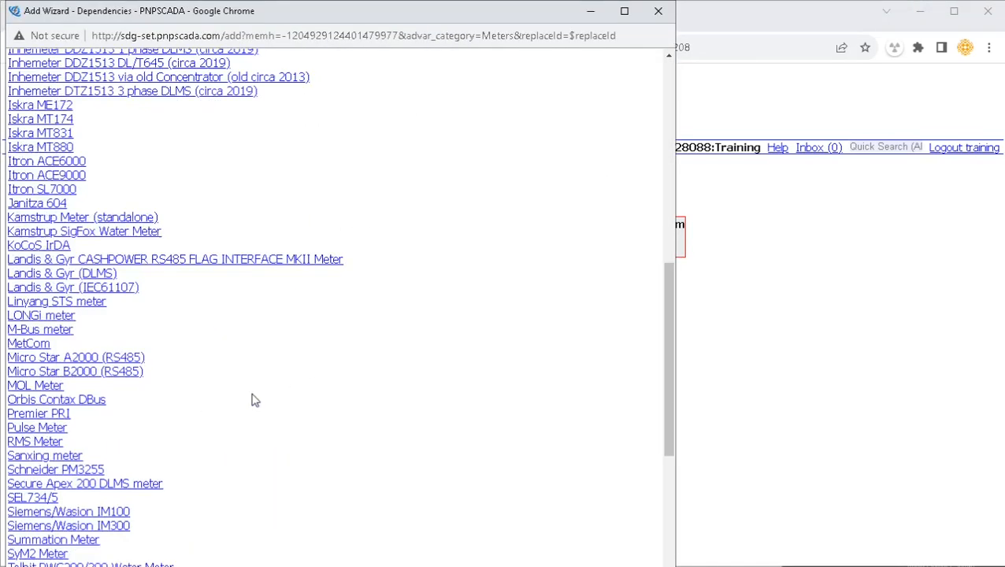
scroll(203, 410, "up", 5)
left_click_drag(120, 275, 10, 276)
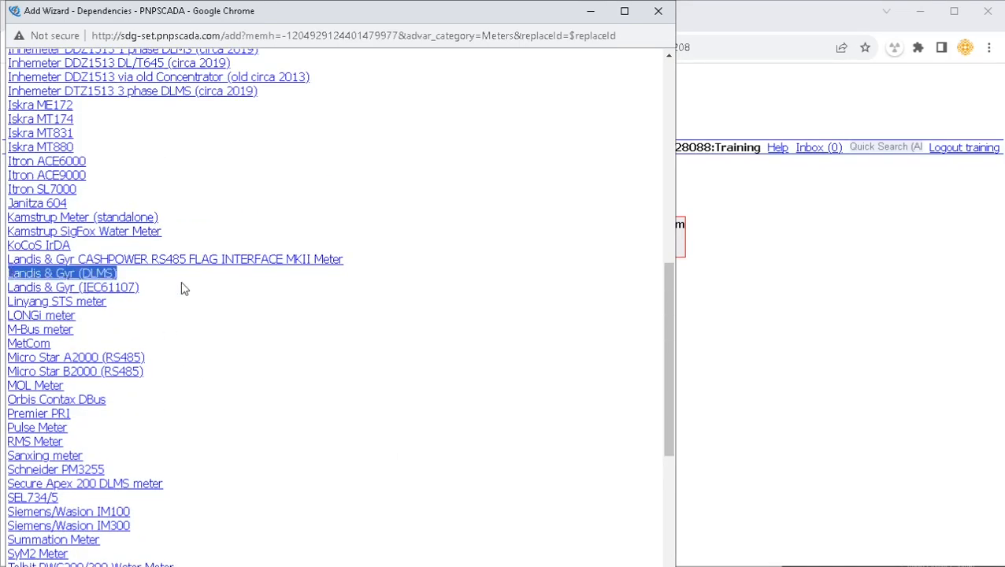
left_click_drag(139, 288, 81, 286)
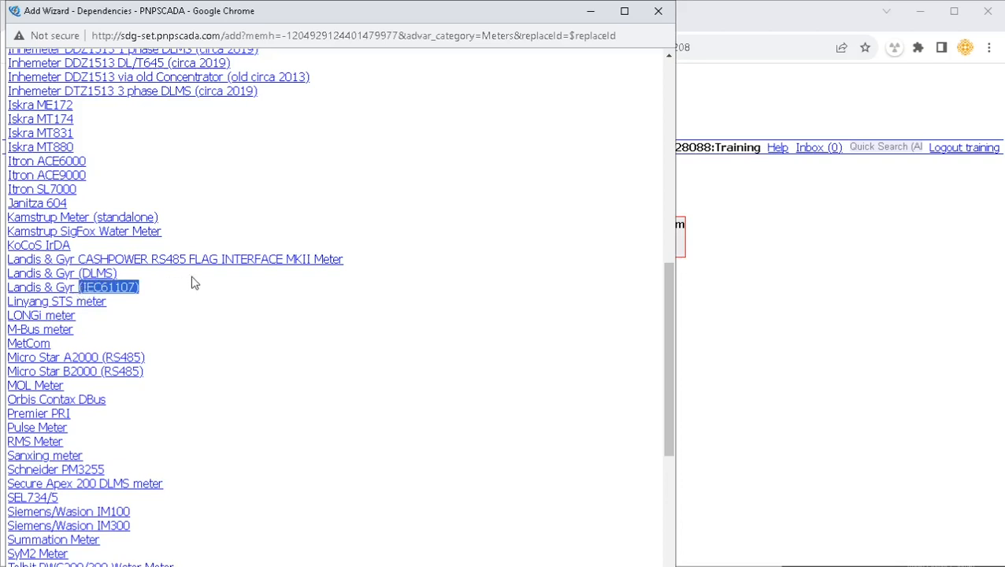
left_click(194, 284)
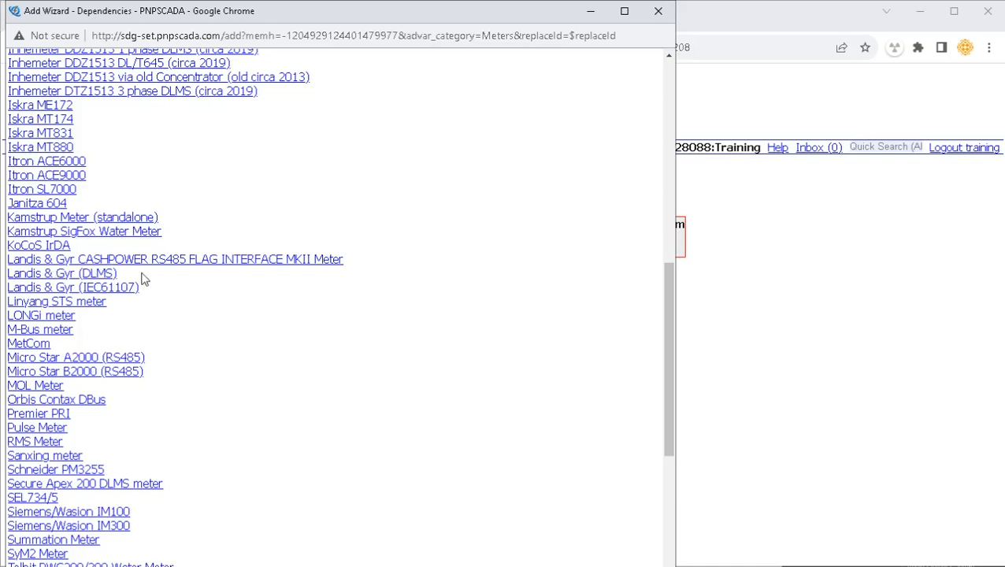
left_click(68, 279)
Use the IP-Telemetry GPRS modem Training as the meter's communication device and continue to the meter details.
left_click(287, 179)
left_click(230, 219)
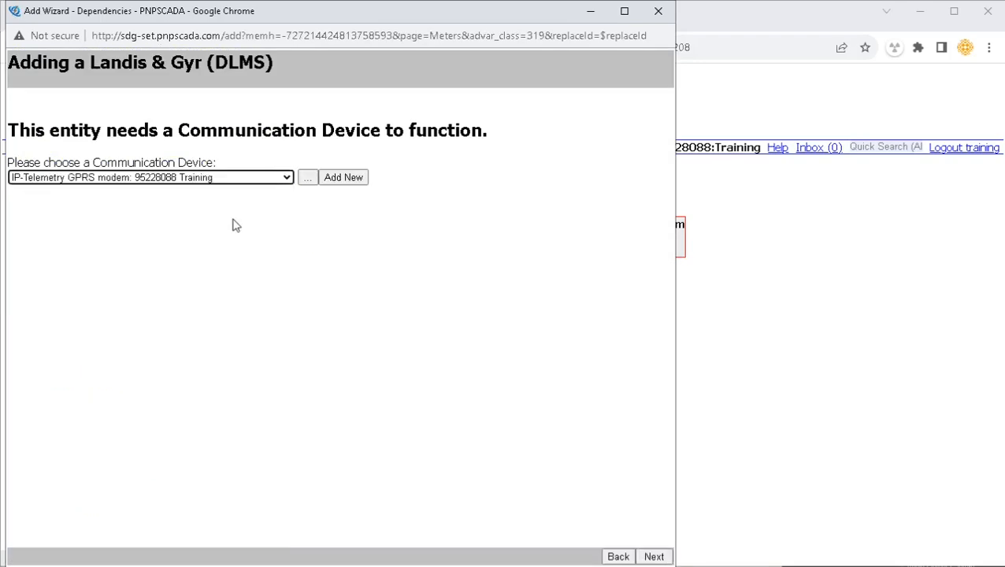
left_click(651, 557)
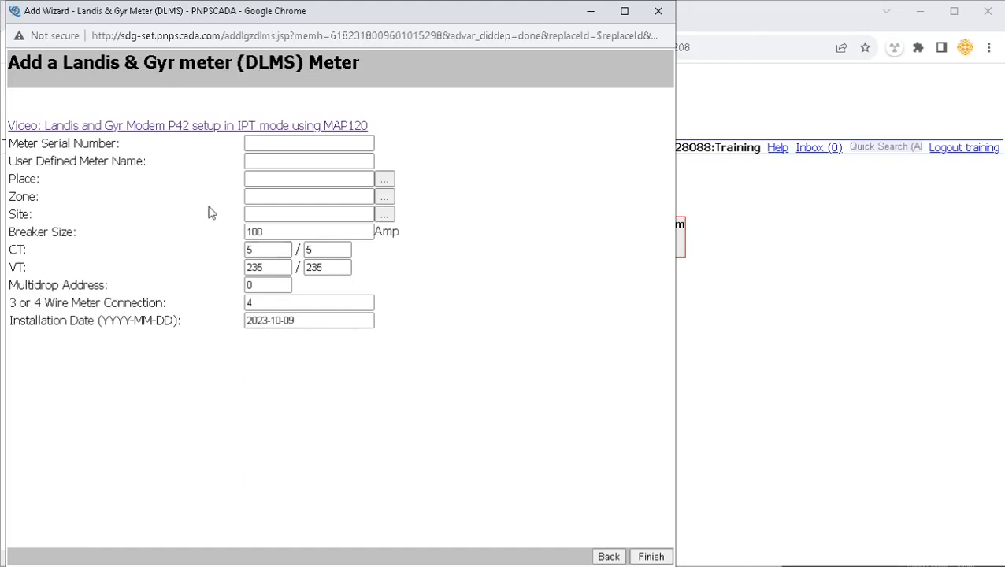
Enter 95228088 as the meter serial number and Training as the user-defined meter name, leaving place, zone and site empty.
left_click(265, 143)
key("ctrl+v")
left_click(272, 162)
type("Training")
left_click(266, 180)
left_click(266, 197)
left_click(266, 215)
left_click(470, 181)
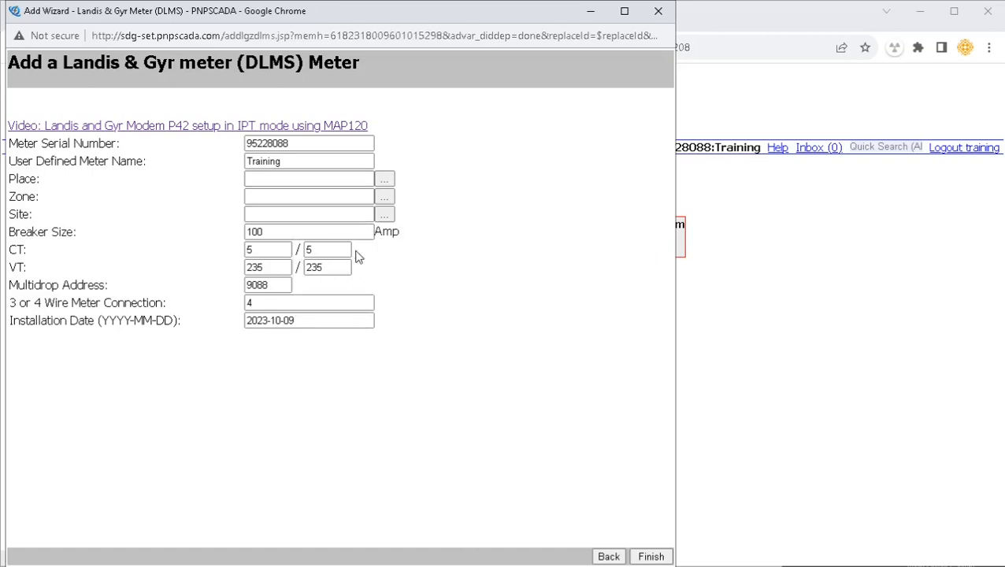
Set the meter's CT ratio to 100/5.
double_click(273, 231)
left_click(181, 230)
left_click_drag(267, 231, 194, 234)
left_click(156, 262)
left_click_drag(256, 250, 140, 252)
type("100")
left_click(140, 260)
Compare the multidrop address with the last four digits of the meter serial number, and review the 3 or 4 wire connection setting.
left_click_drag(288, 285, 182, 287)
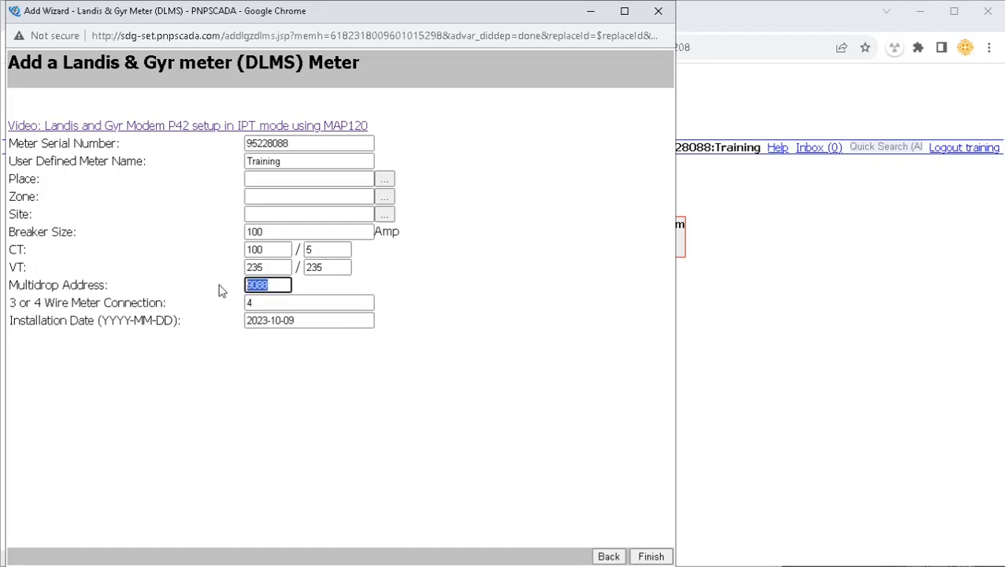
left_click_drag(268, 143, 315, 147)
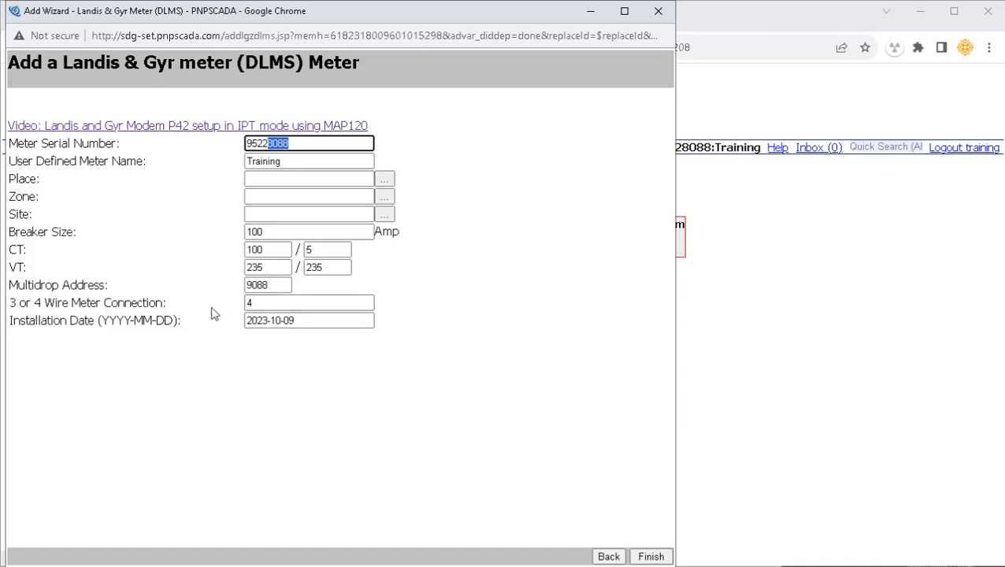
left_click(413, 296)
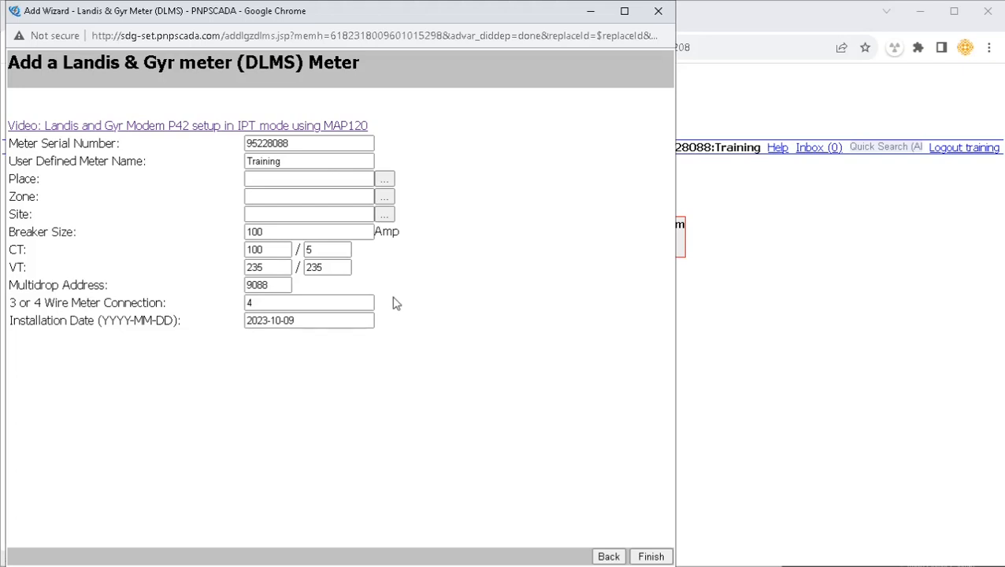
double_click(314, 302)
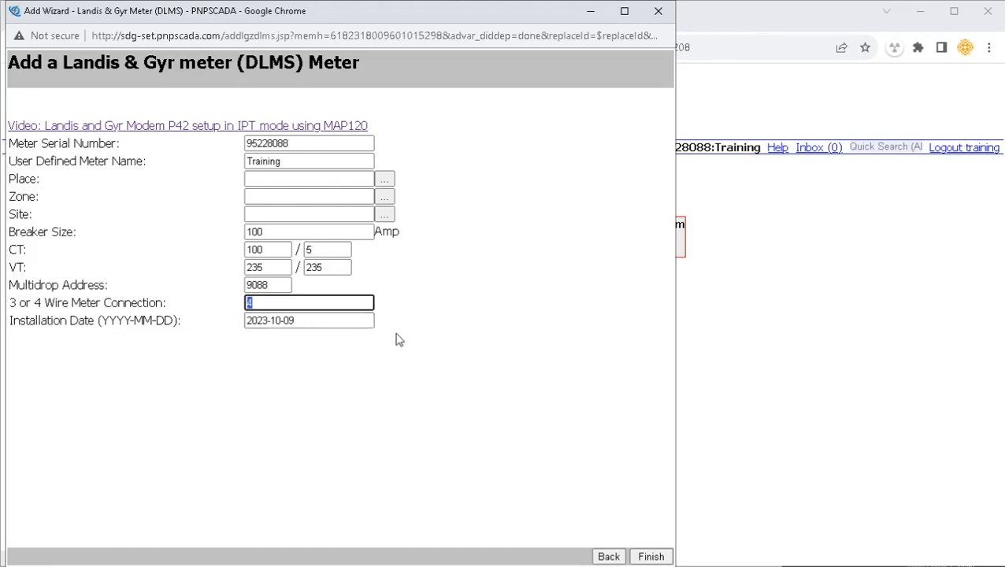
left_click(364, 355)
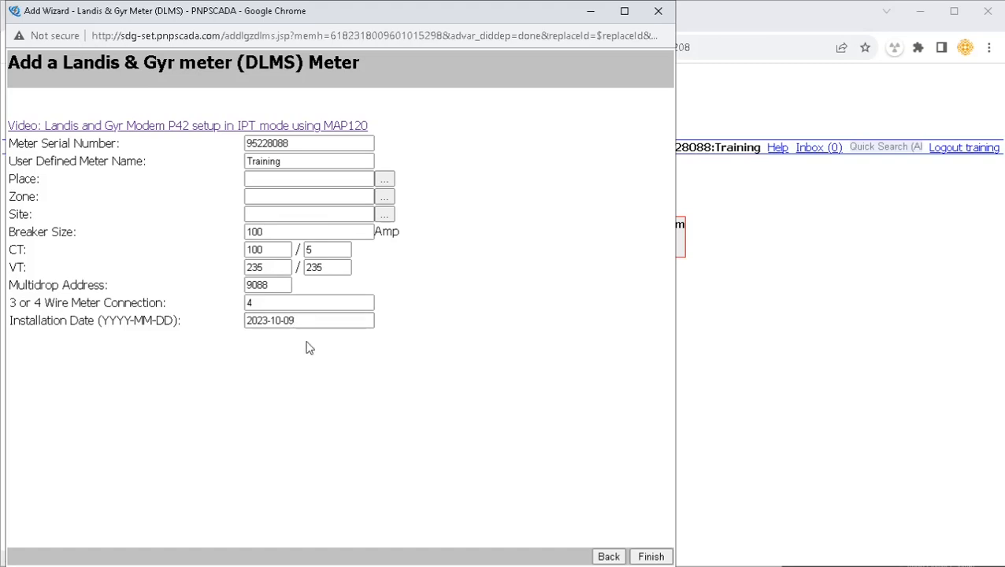
Set the meter's installation date to 2023-10-01.
left_click(351, 322)
key("BackSpace")
type("1")
left_click(426, 313)
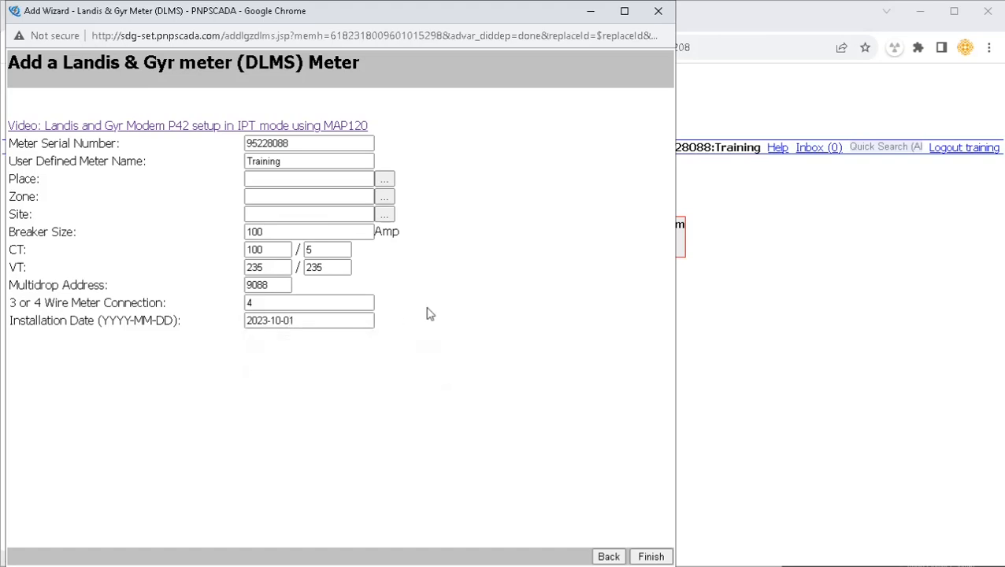
left_click(344, 315)
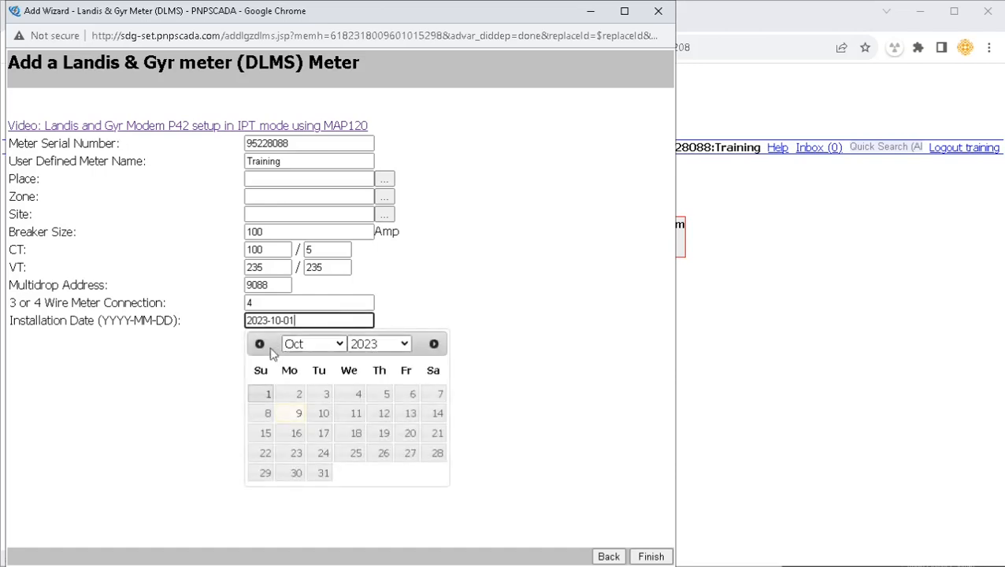
left_click(296, 347)
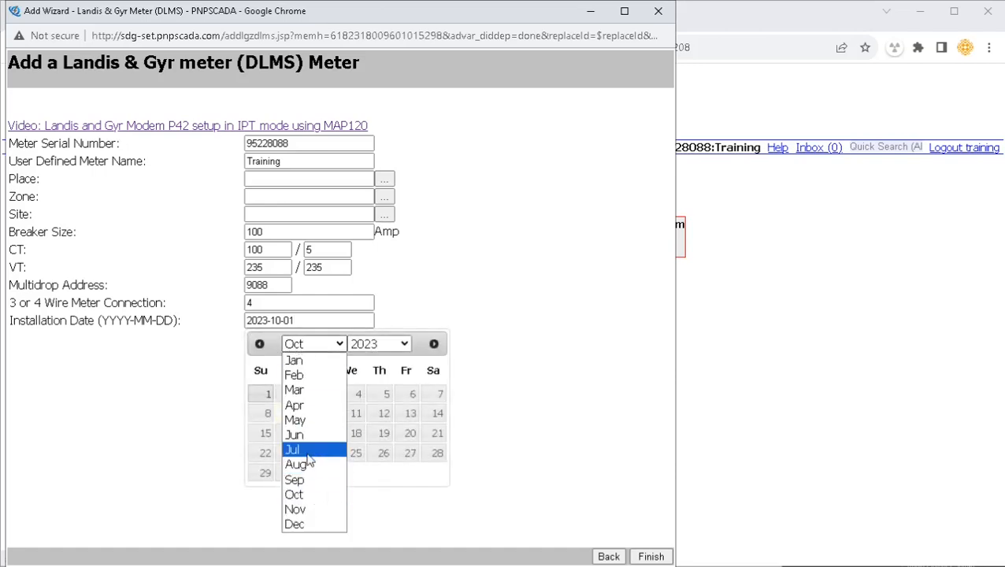
left_click(315, 449)
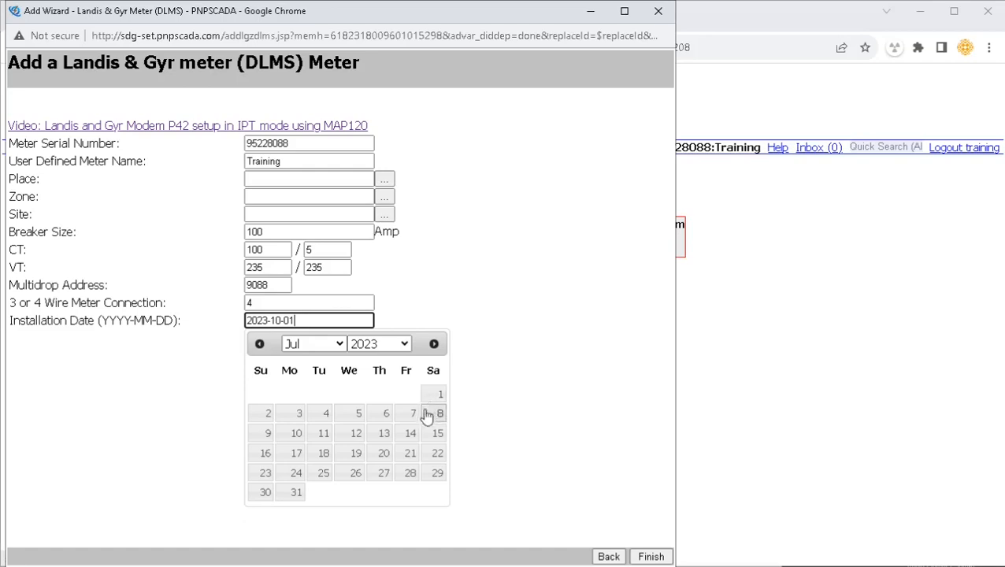
left_click(467, 318)
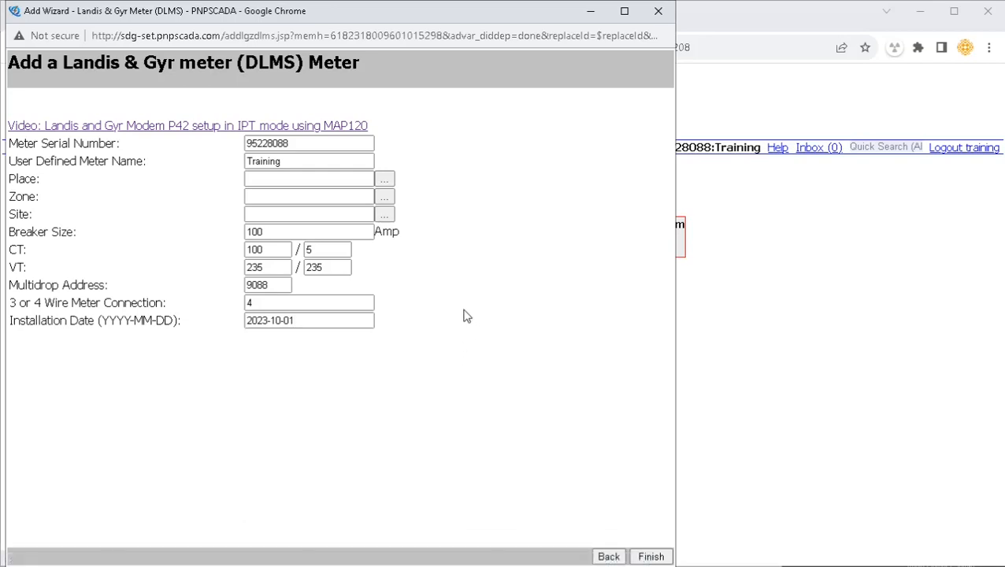
Finish adding the Landis & Gyr (DLMS) meter and close the add wizard.
left_click(661, 557)
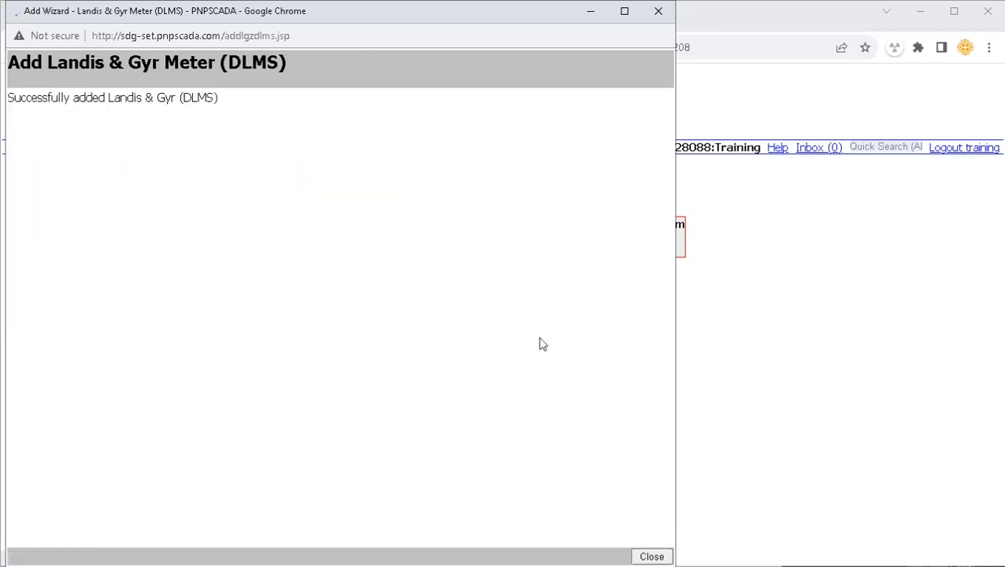
left_click(652, 557)
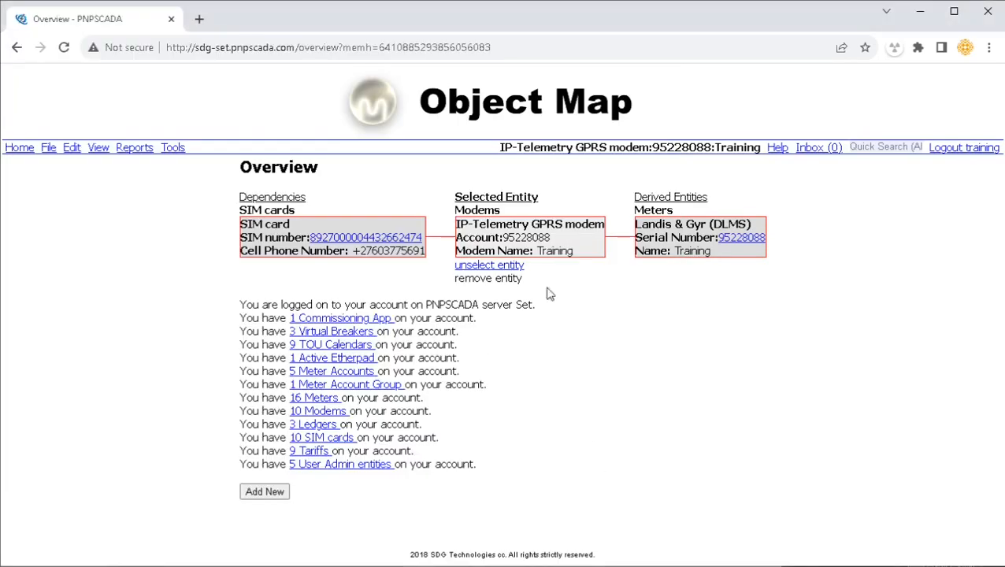
Select the new Landis & Gyr (DLMS) meter in the object map and open its communication monitor.
left_click(720, 250)
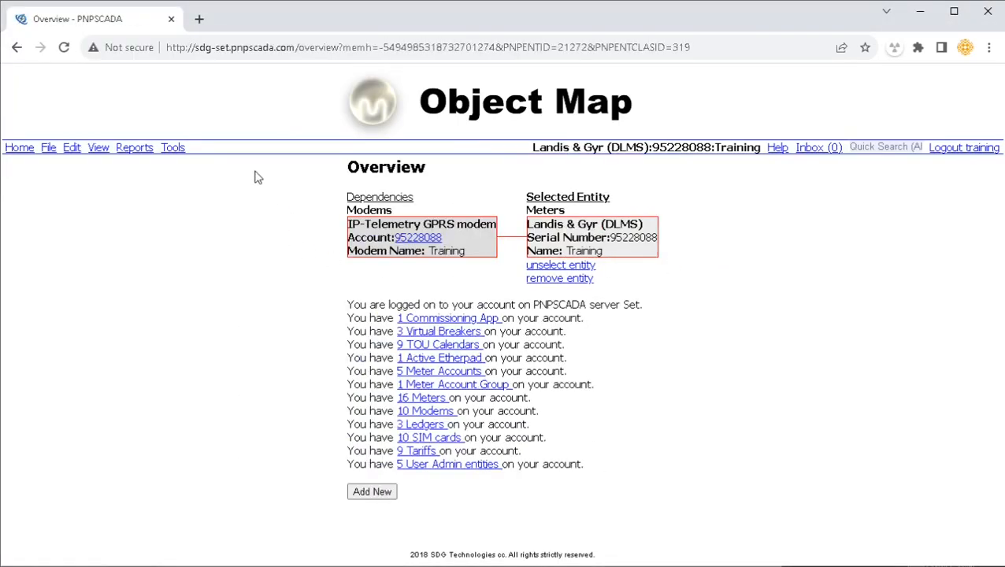
left_click(173, 148)
left_click(182, 202)
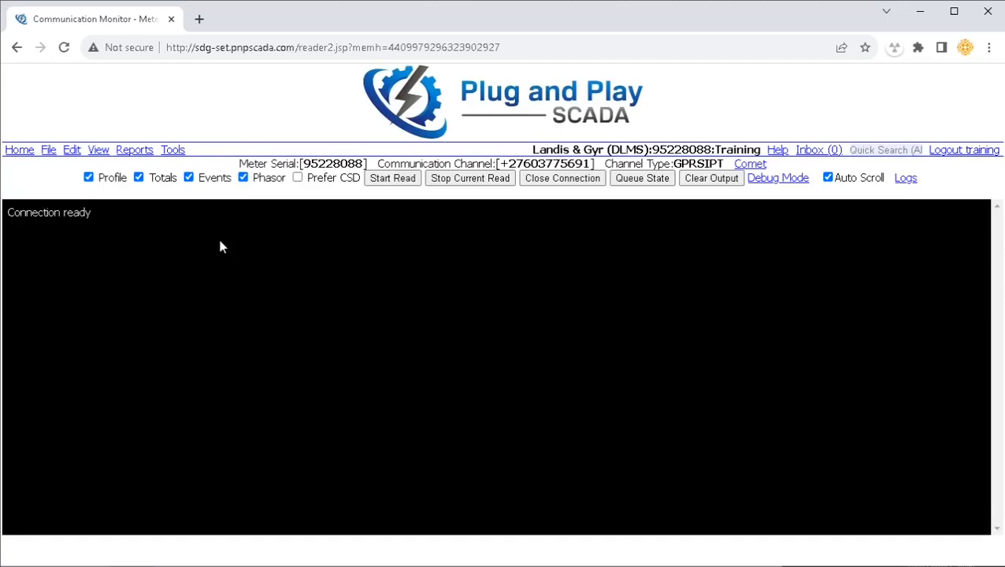
Read only the meter's phasor data, excluding profile, totals and events, and clear the monitor output once the read completes.
left_click(115, 181)
left_click(161, 181)
left_click(205, 183)
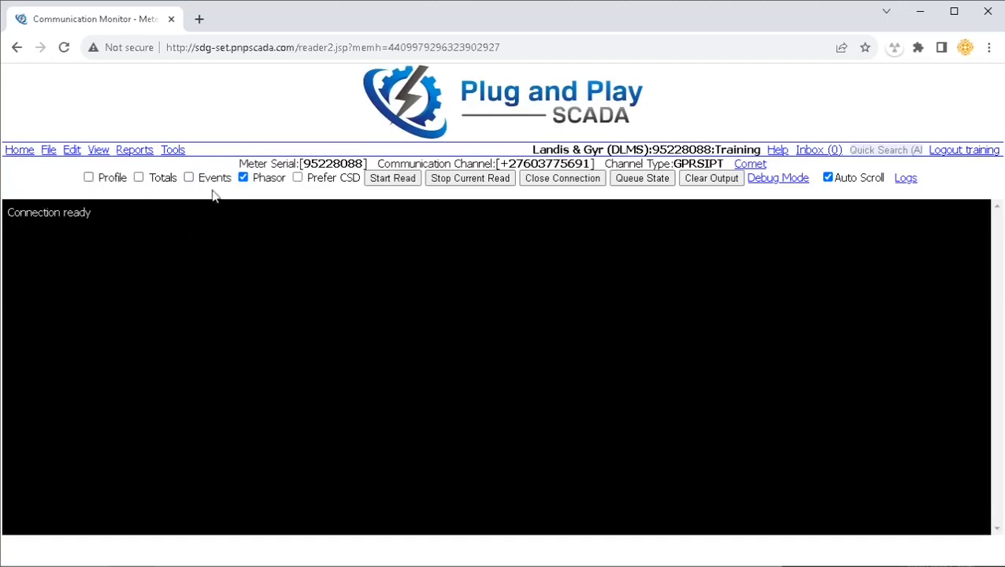
double_click(271, 180)
left_click(391, 178)
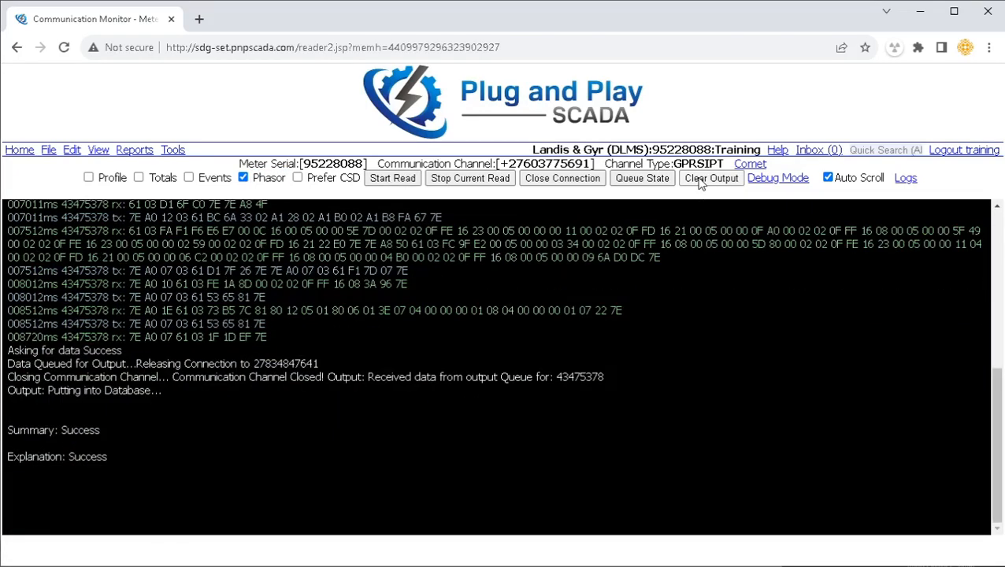
left_click(700, 180)
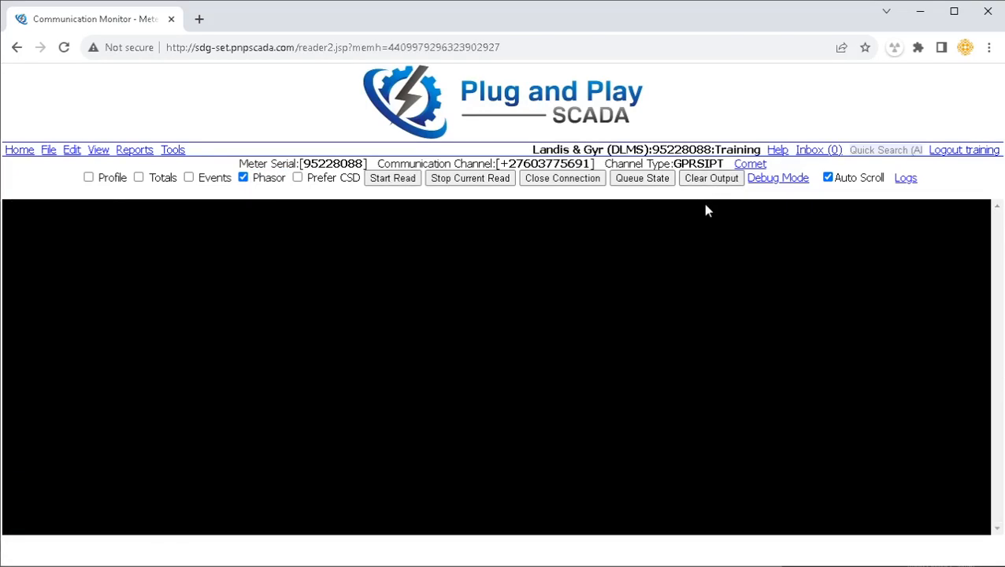
Review the wiki help on modem connection problems for the communication monitor, and return to the monitor.
left_click(775, 152)
left_click(780, 166)
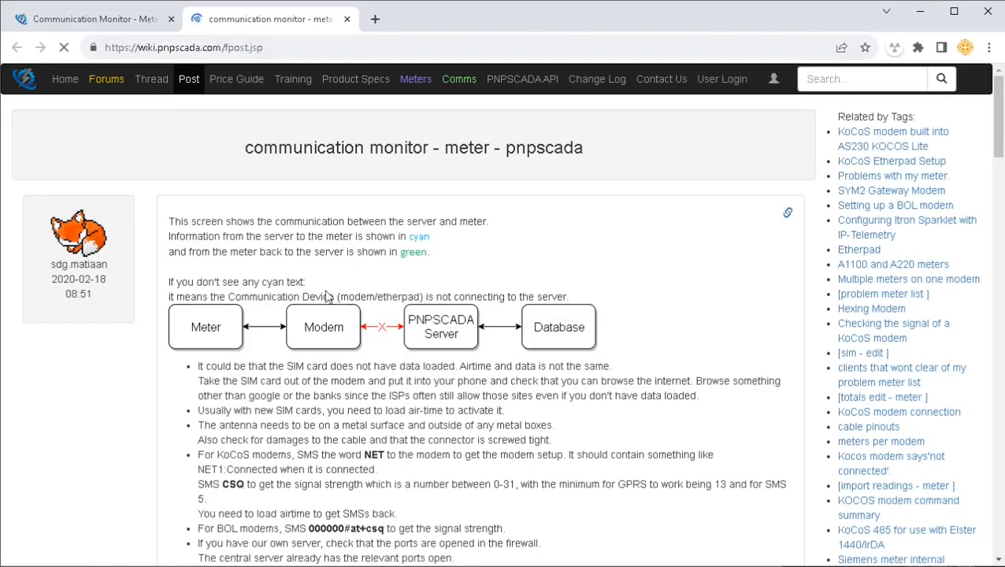
left_click_drag(288, 250, 410, 497)
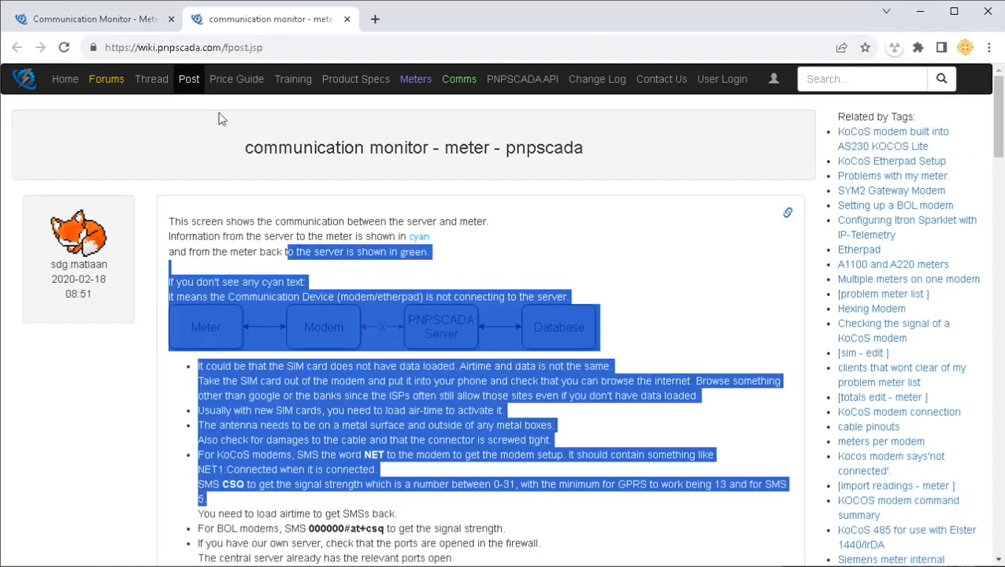
left_click(139, 22)
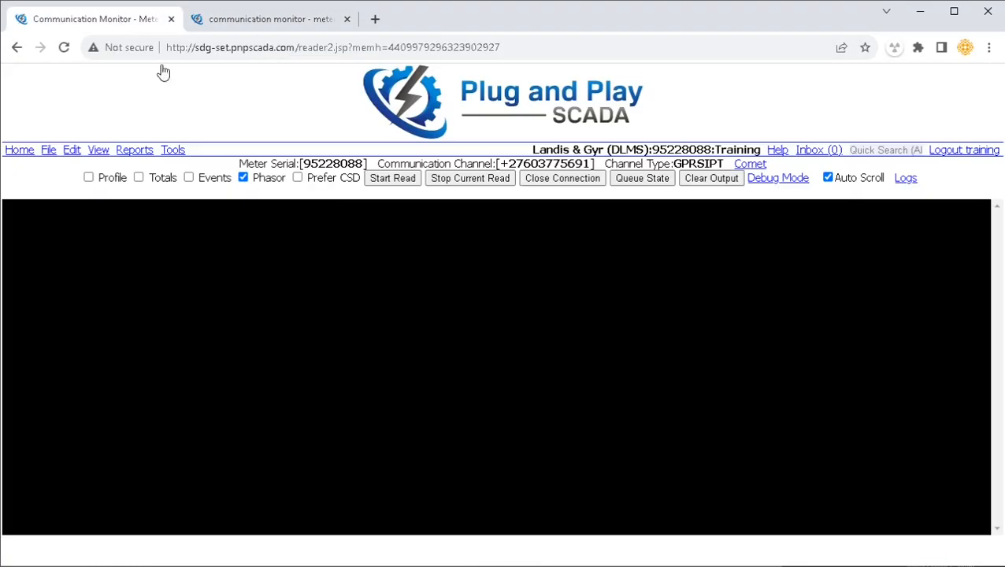
Open the meter's phasor graphs to view the phasor reading.
left_click(97, 151)
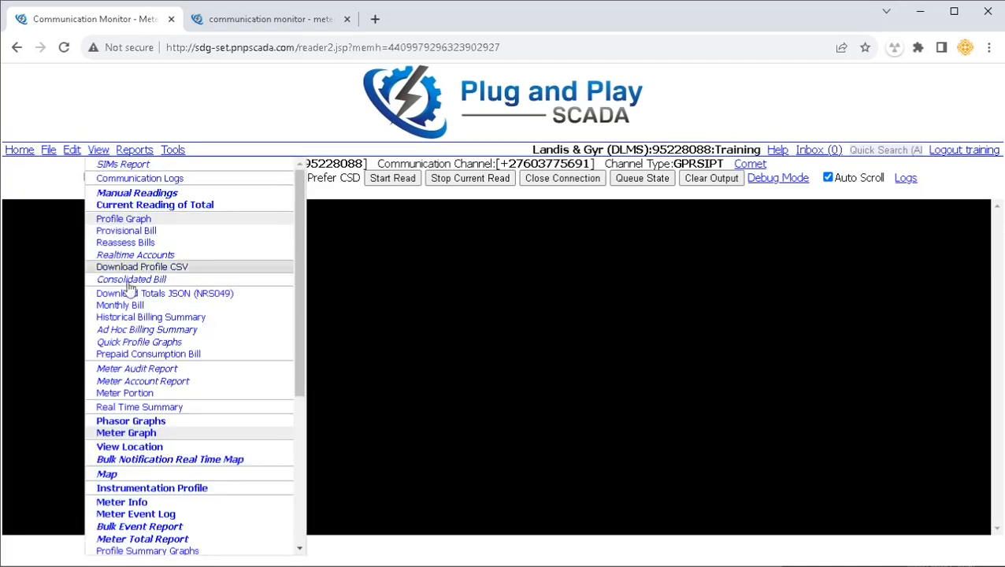
left_click(130, 422)
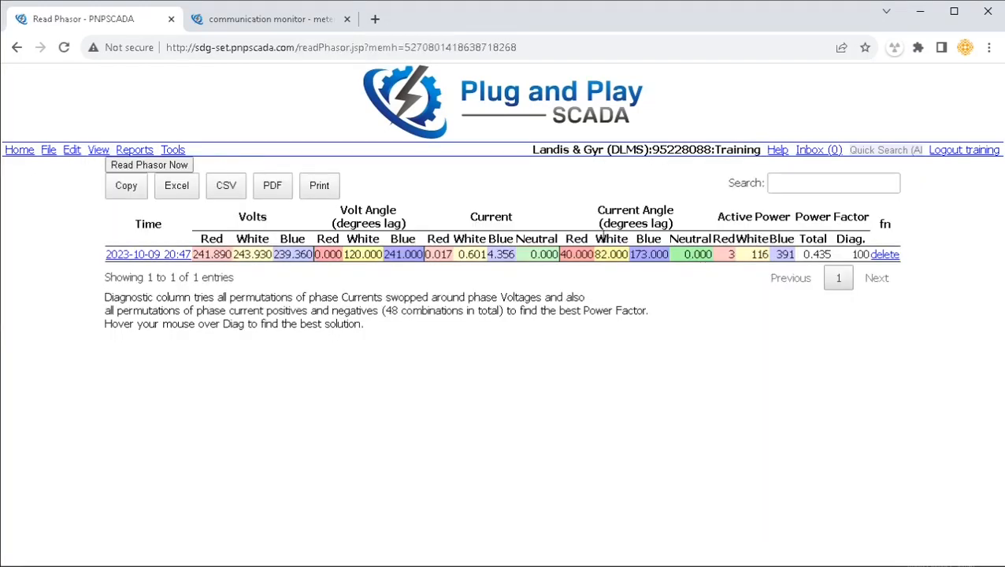